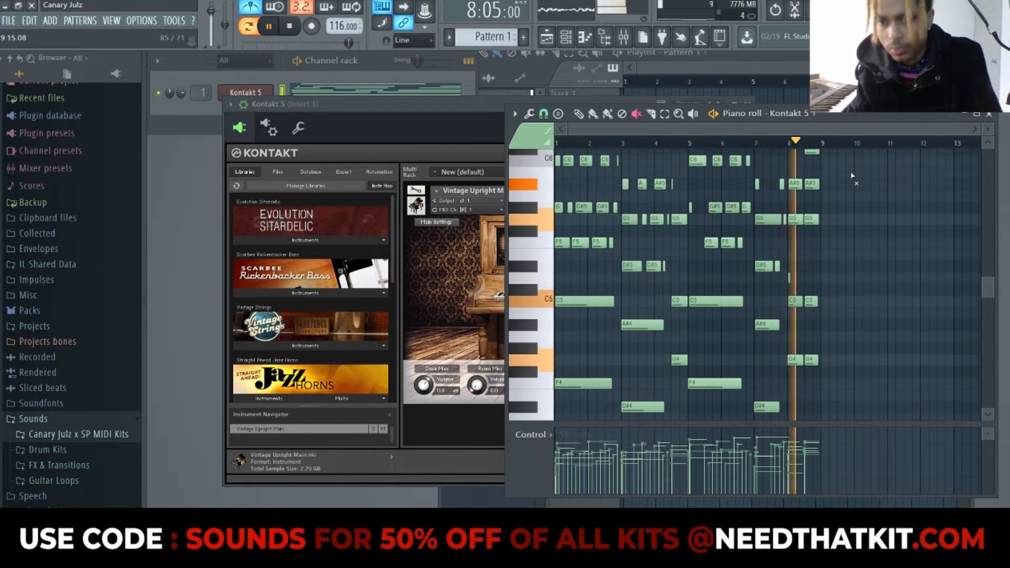
Step: Stop the Kontakt 5 piano part's playback and play the soloed Pattern 2 clip from bar 9
key("space")
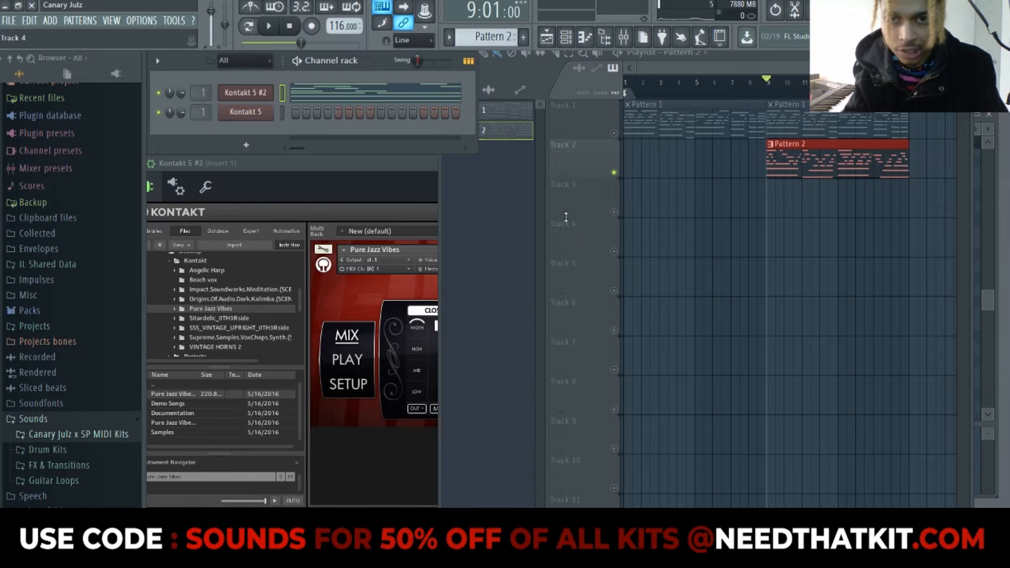
key("space")
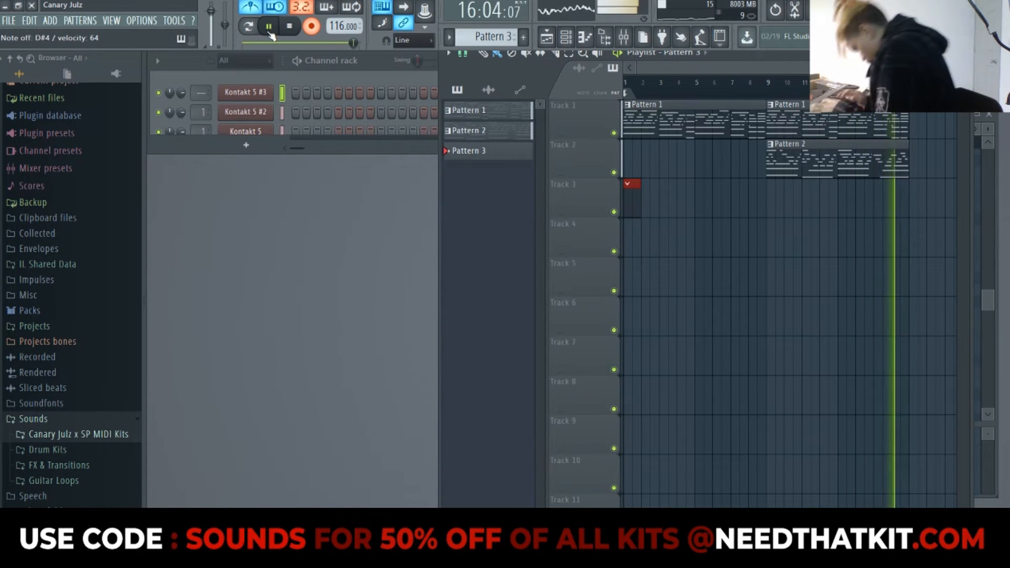
Step: Finish recording the Kontakt 5 #3 part into Pattern 3 and play the arrangement back from about bar 7
key("space")
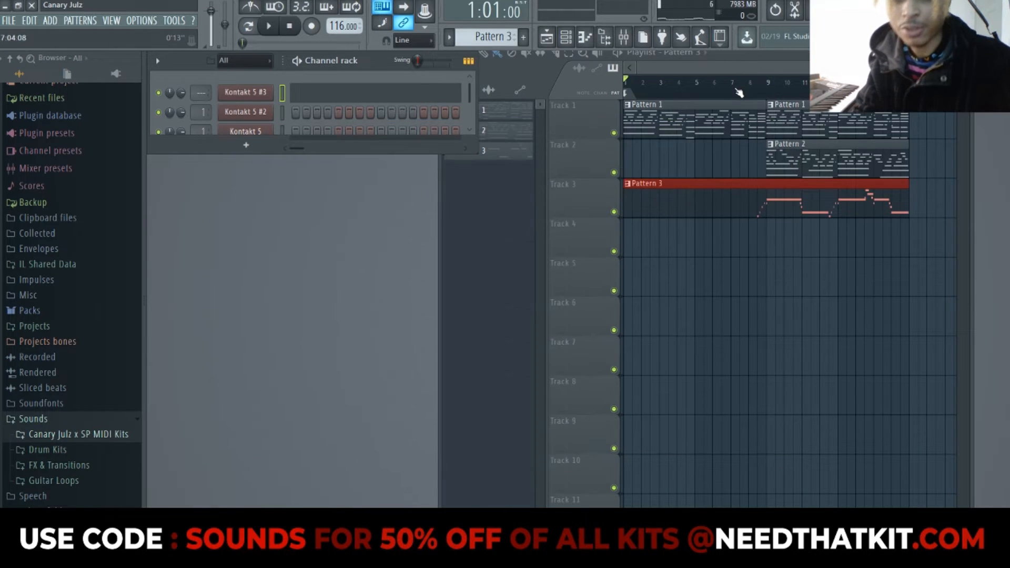
key("space")
left_click(742, 93)
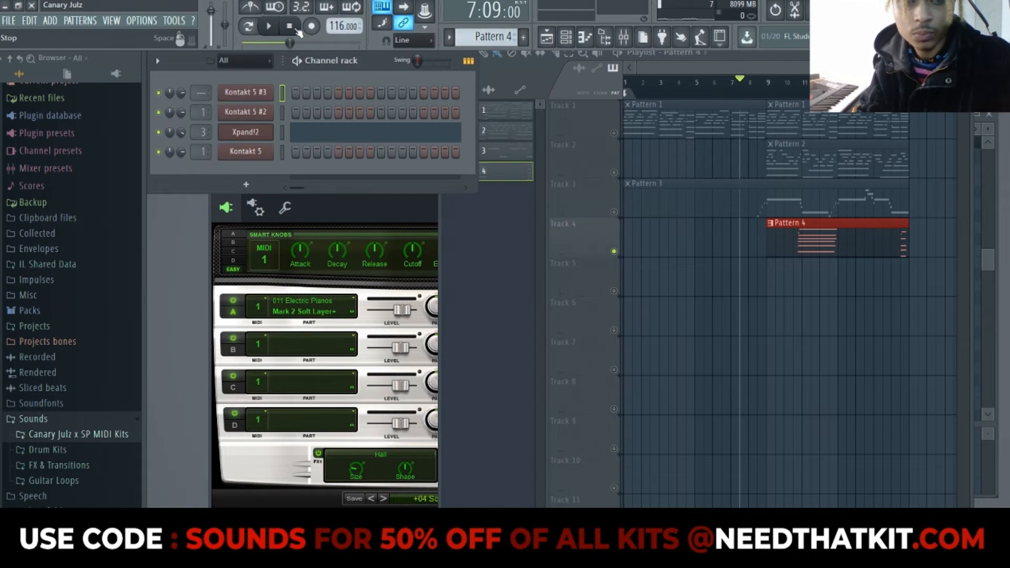
Step: Listen to the soloed Pattern 4 clip on Track 4, skipping ahead to about bar 10, and stop playback at its end
key("space")
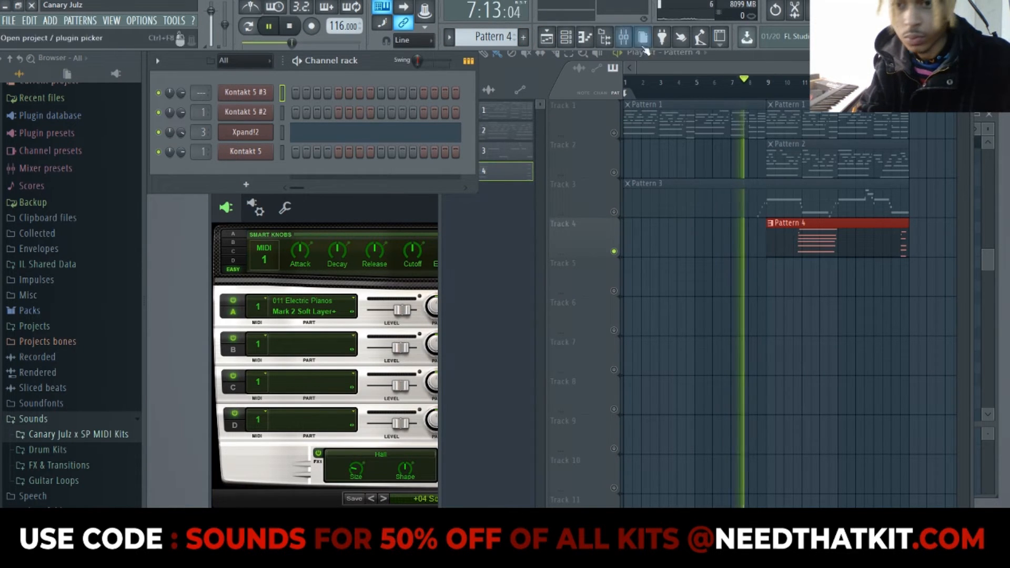
left_click(788, 86)
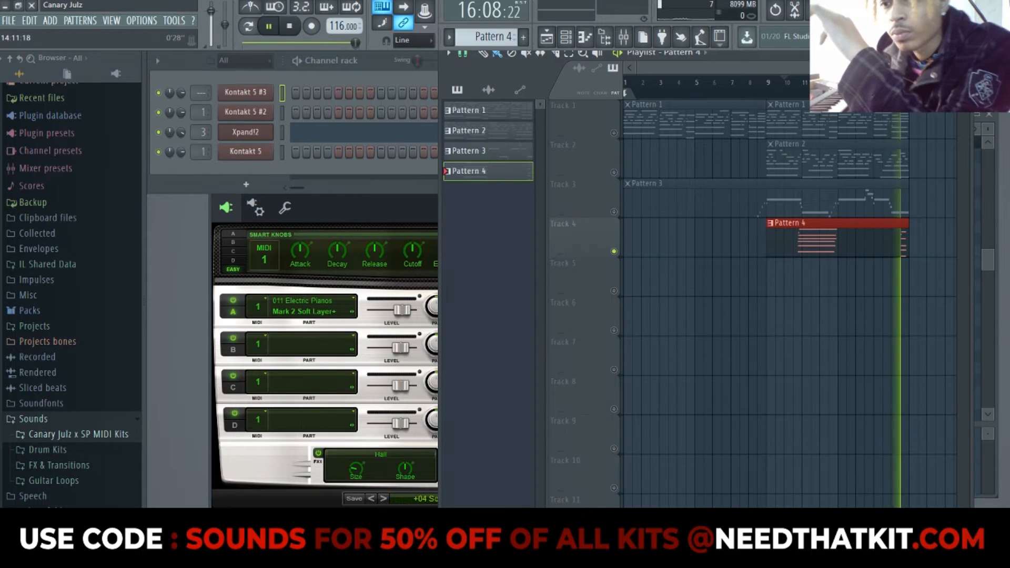
key("space")
key("F6")
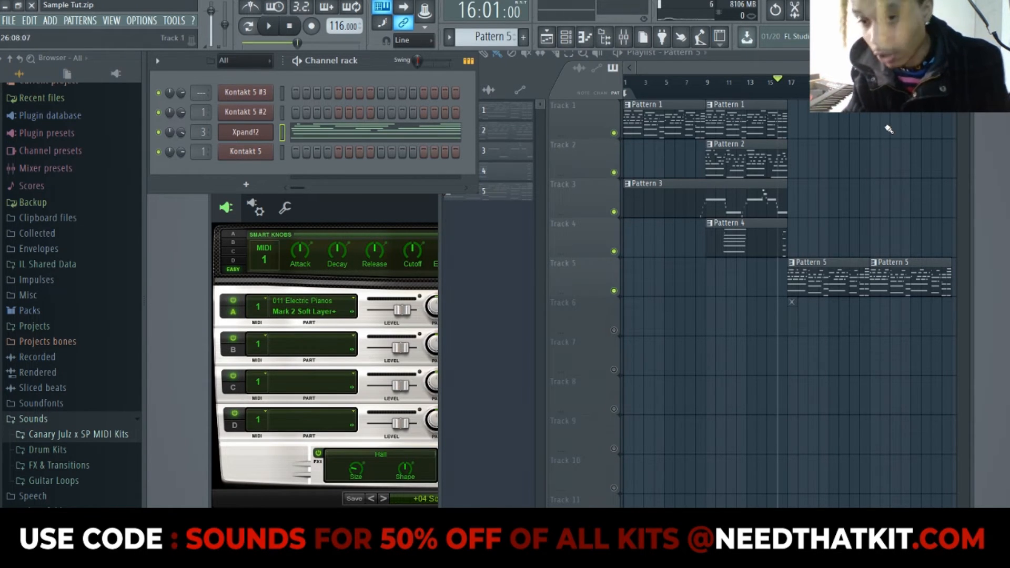
Step: Play the Pattern 5 clips from bar 16, unmute Track 6 and stop the playback
key("space")
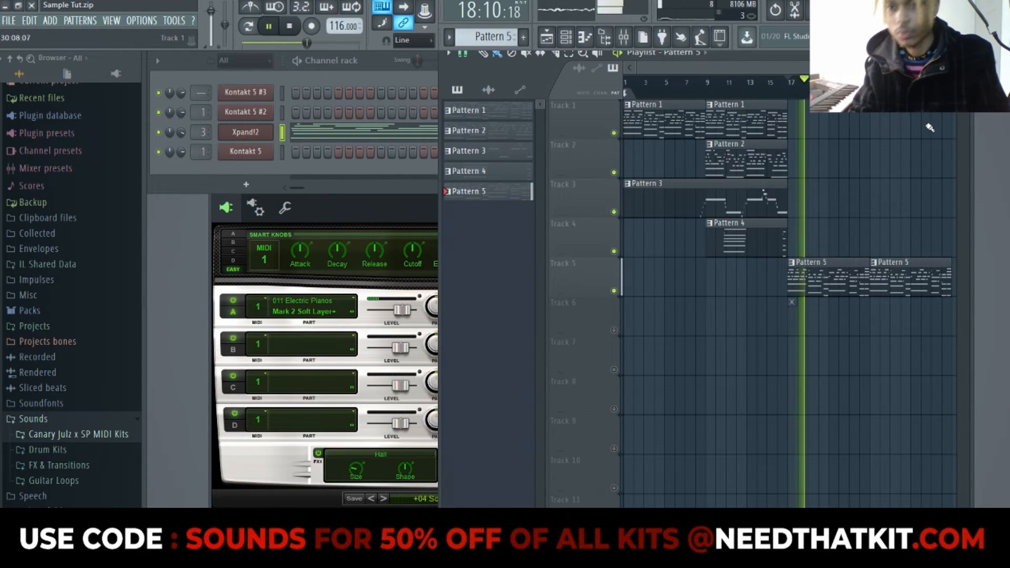
left_click(614, 331)
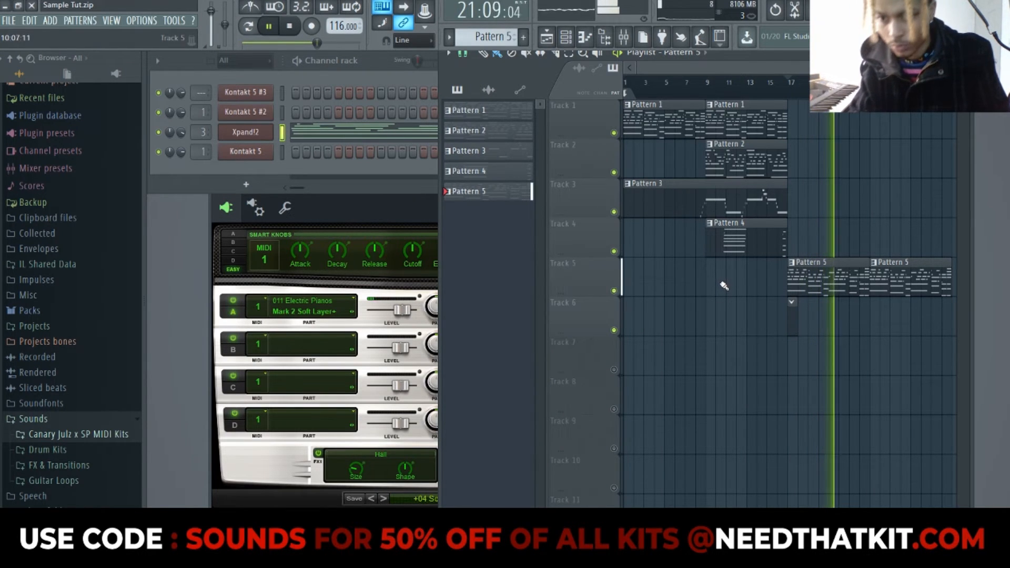
key("space")
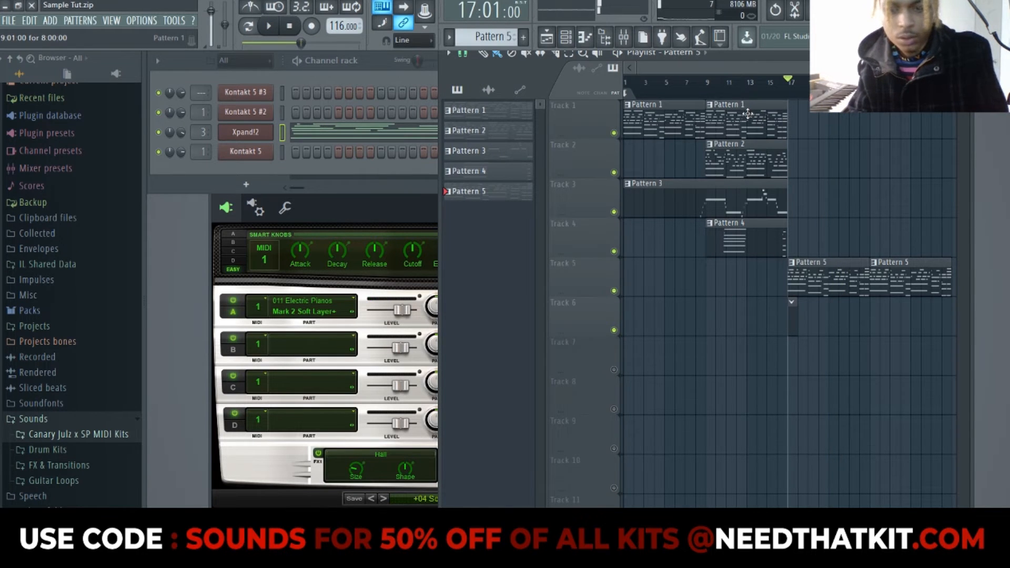
Step: Replay the transition into the first Pattern 5 clip from about bar 15, then stop
left_click(376, 78)
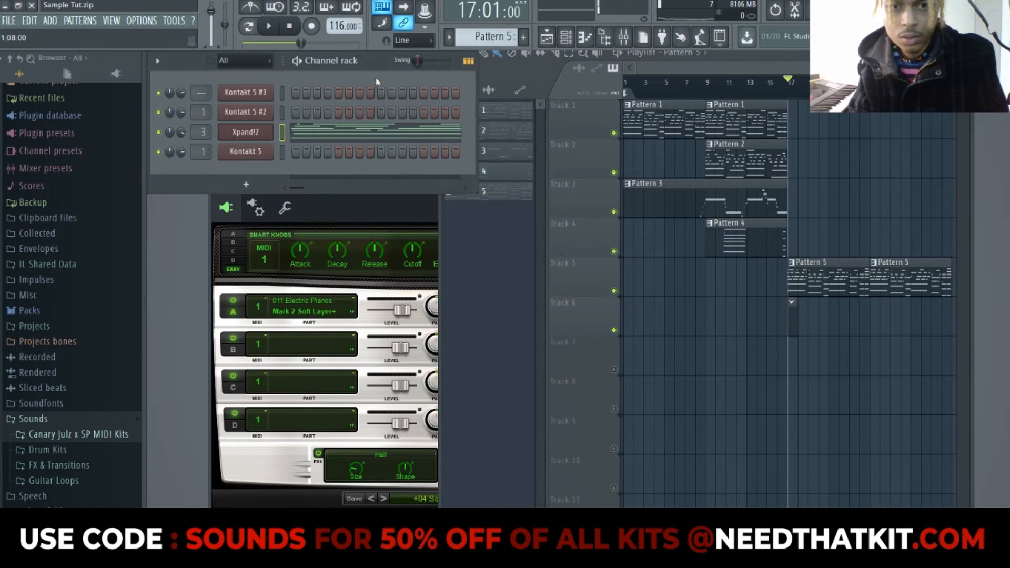
left_click(771, 95)
key("space")
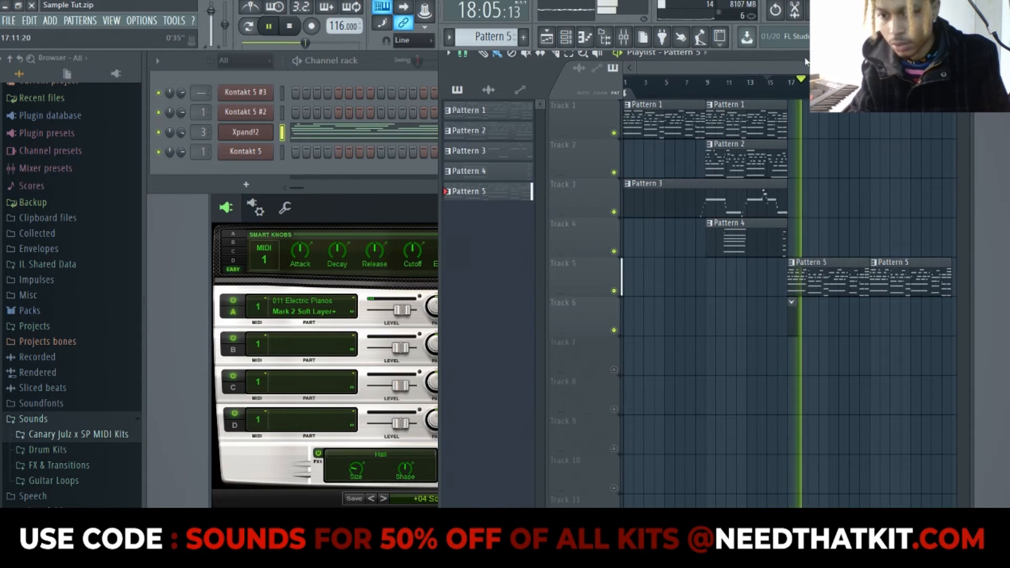
key("space")
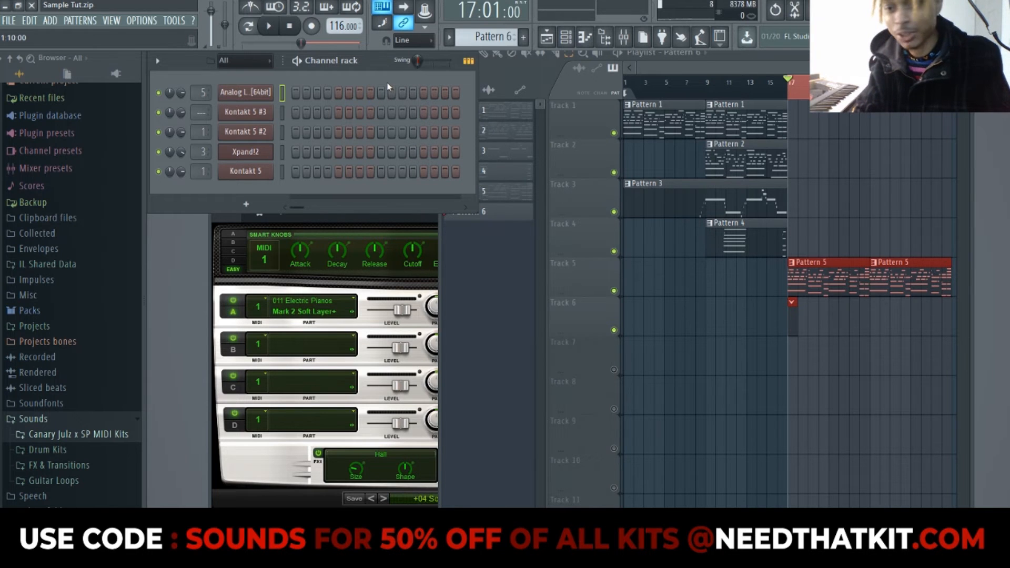
Step: Play the second section of the arrangement with the Pattern 5 and Pattern 6 clips and return to the song start
left_click(710, 66)
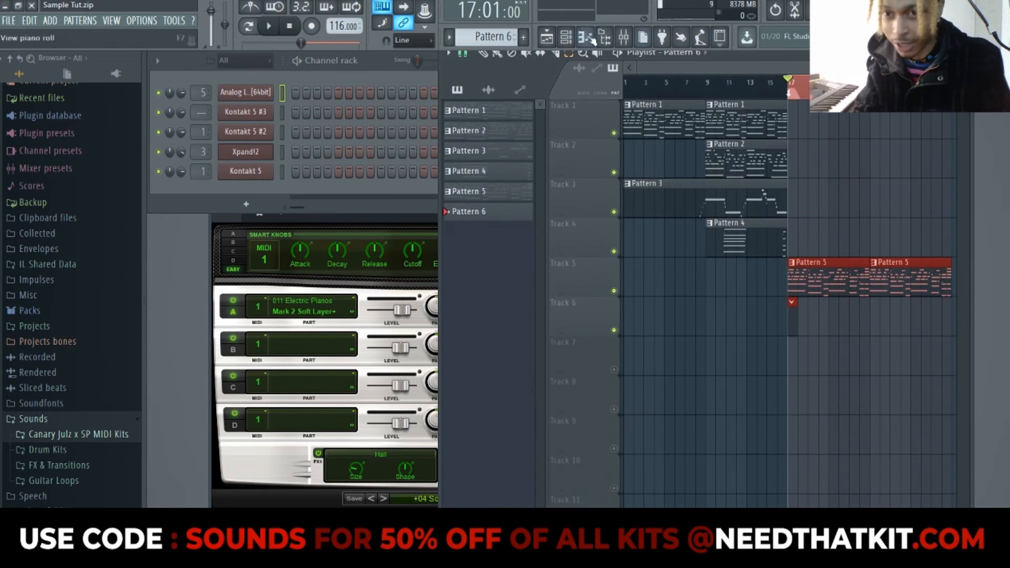
left_click(269, 27)
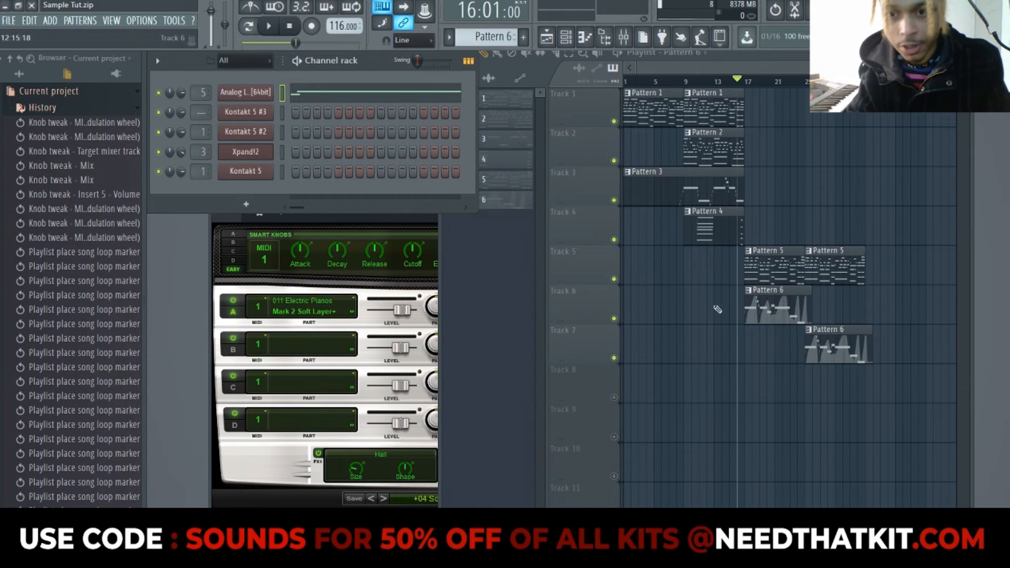
key("space")
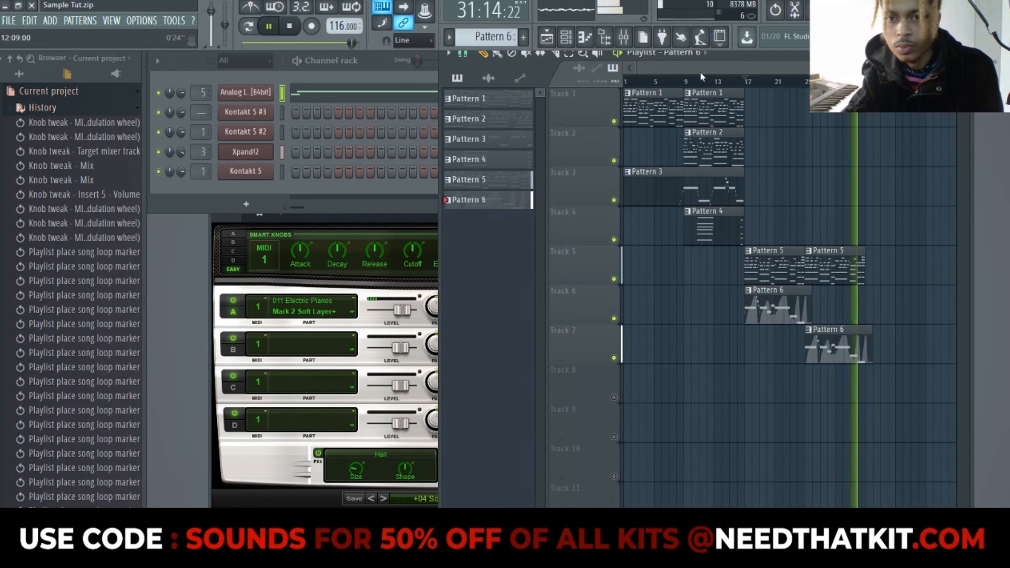
key("space")
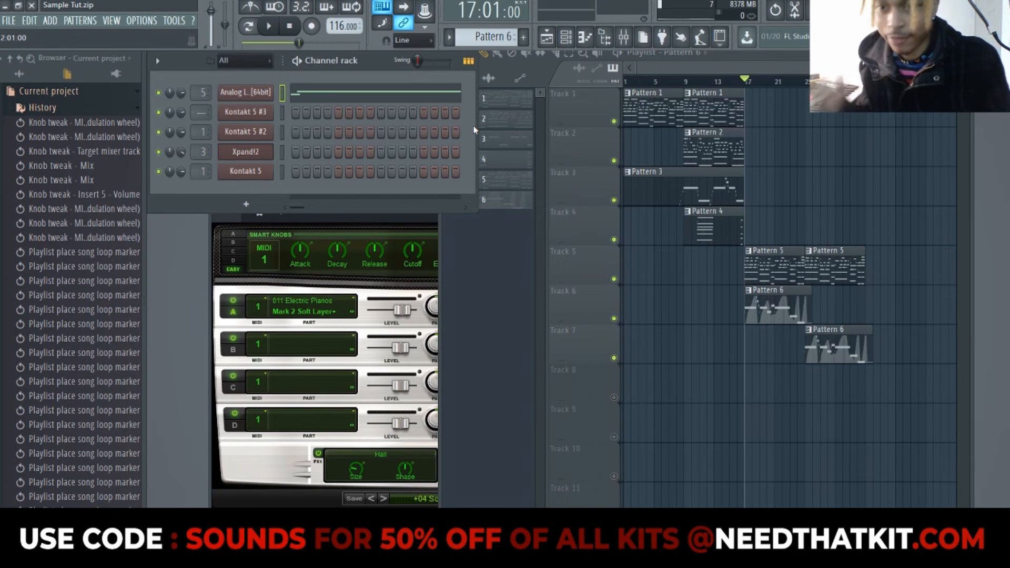
left_click(299, 34)
Step: Inspect the Fruity parametric EQ 2 and ValhallaVintageVerb effects on mixer Insert 1
key("F9")
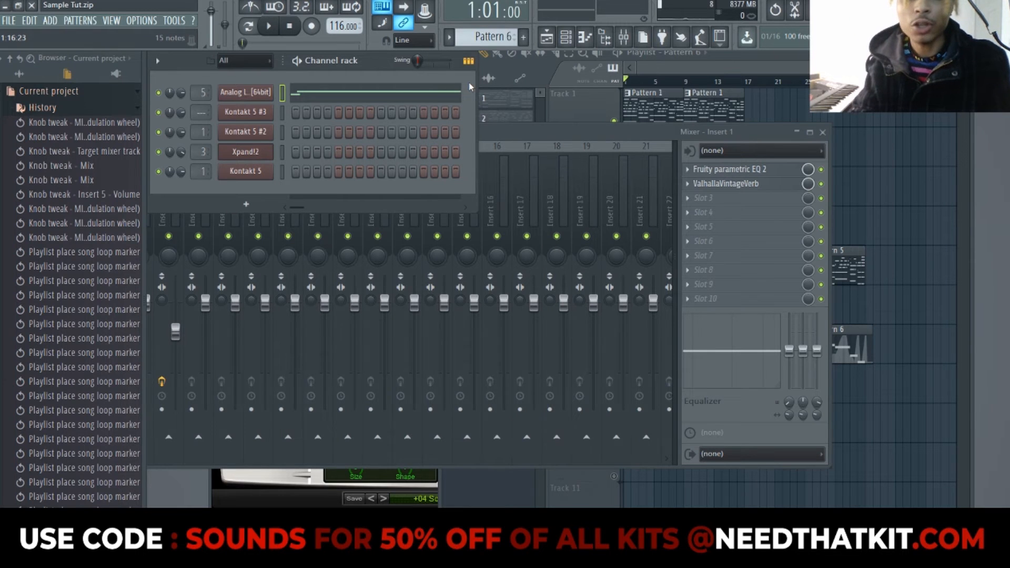
left_click(740, 170)
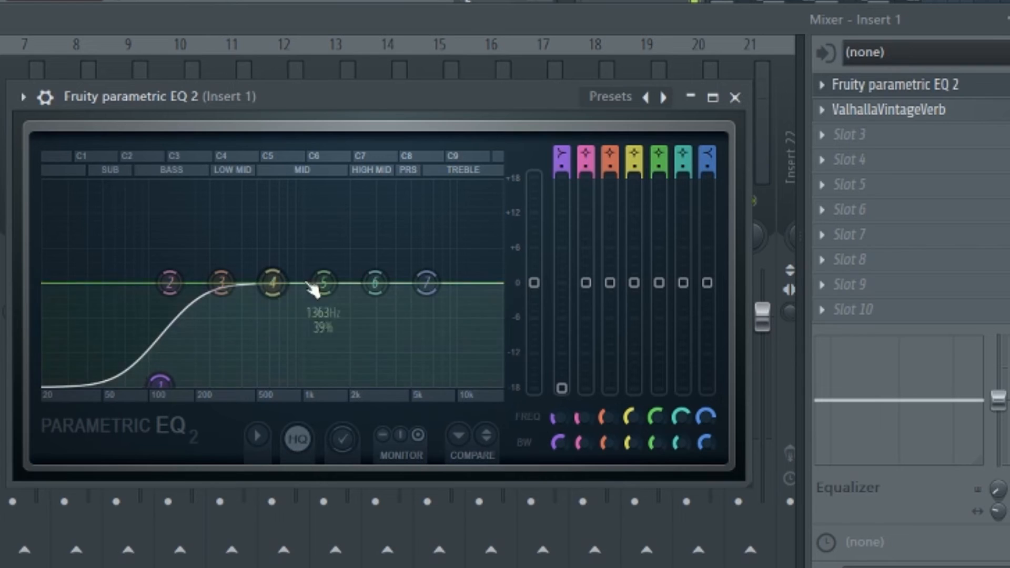
left_click(736, 98)
left_click(869, 111)
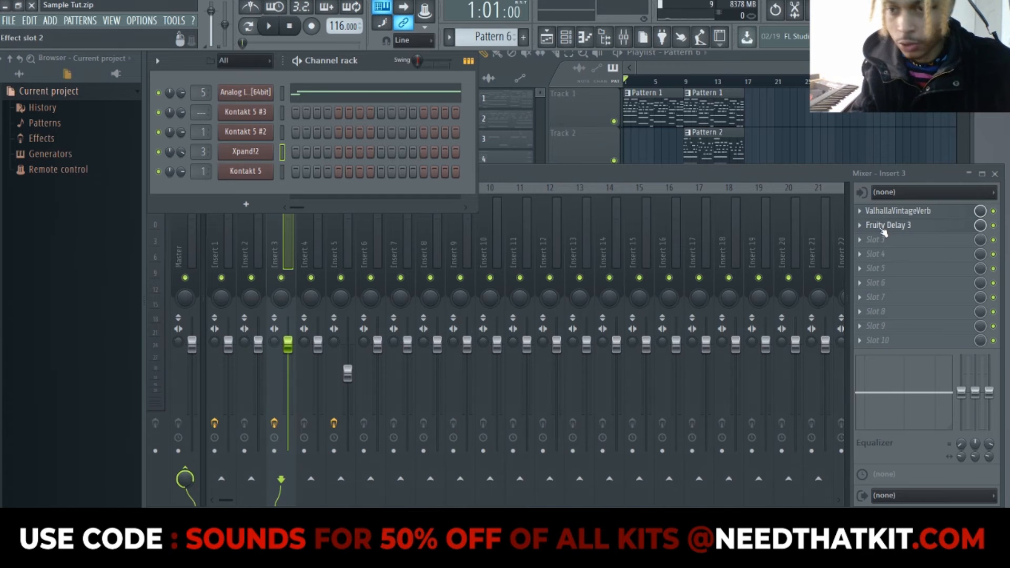
Step: Examine the ValhallaVintageVerb and Fruity Delay 3 settings on mixer Insert 3
left_click(897, 212)
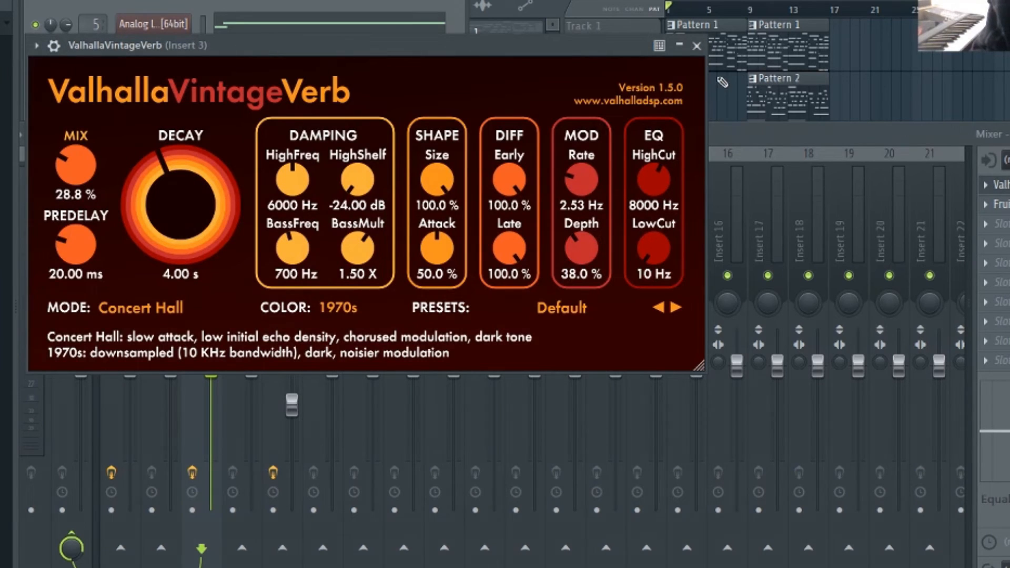
left_click(697, 46)
left_click(996, 205)
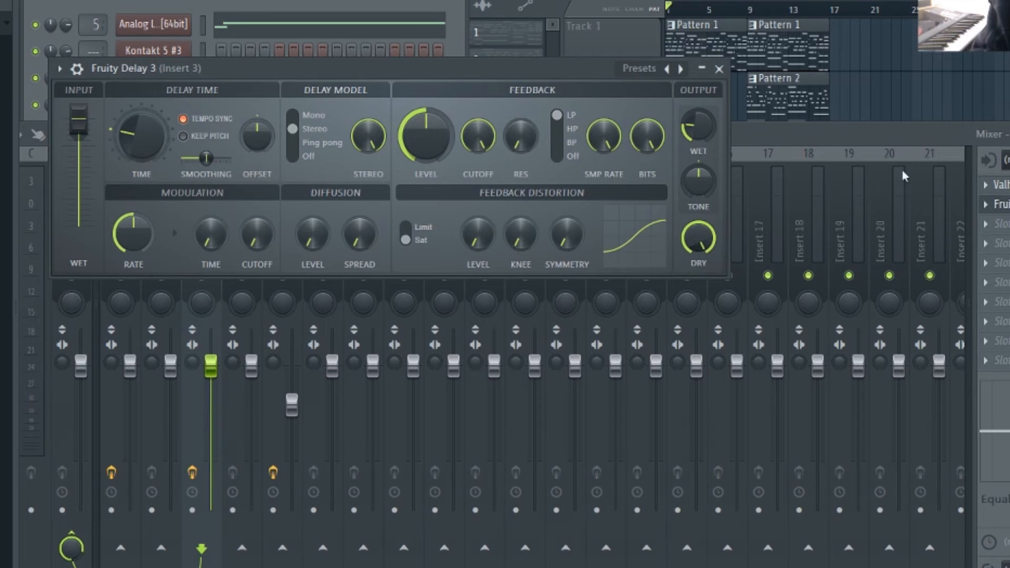
left_click(719, 69)
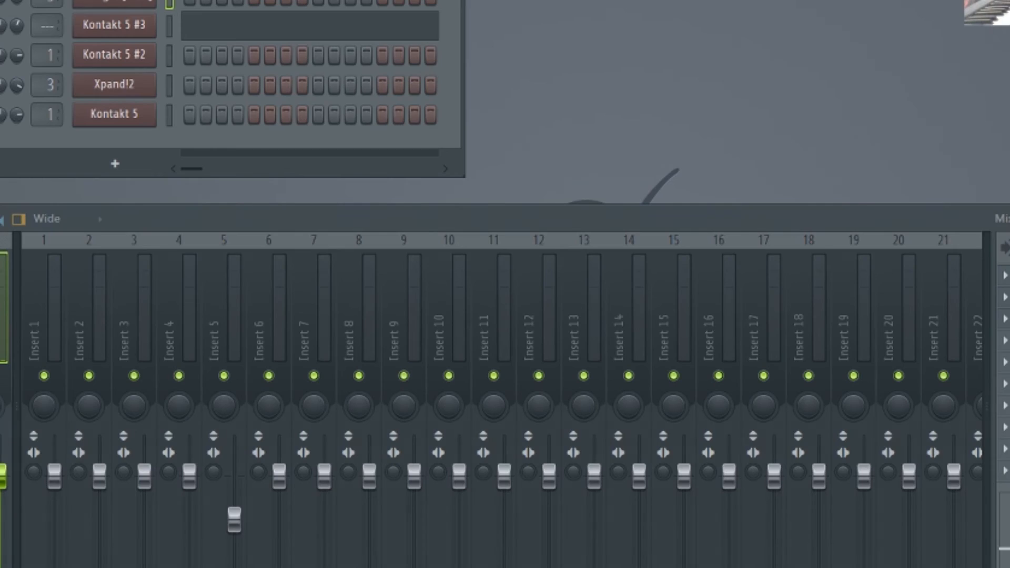
Step: Examine the Abbey Road Vinyl Stereo settings on the Master track, repositioning the plugin window
left_click(903, 284)
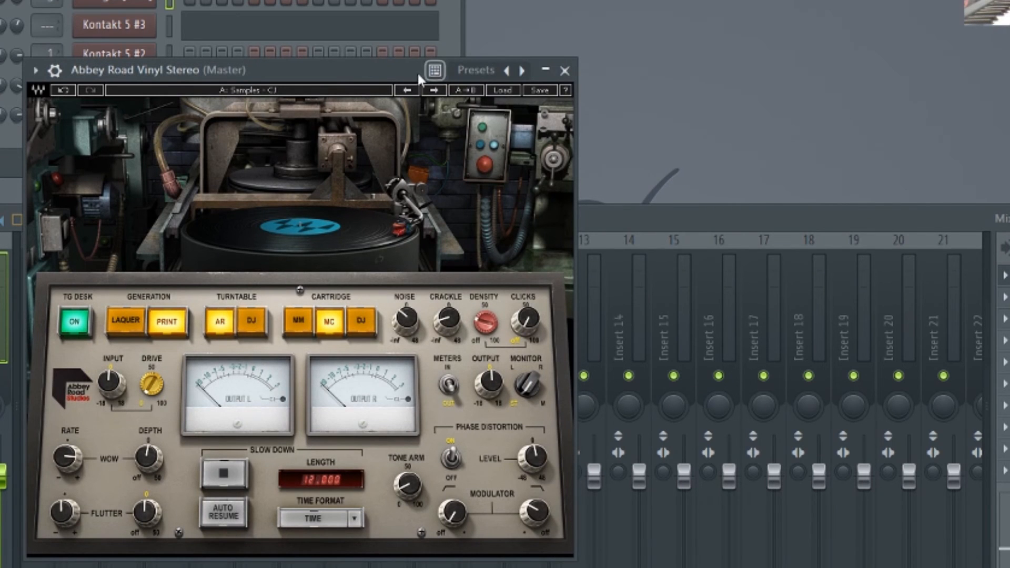
left_click_drag(418, 71, 450, 51)
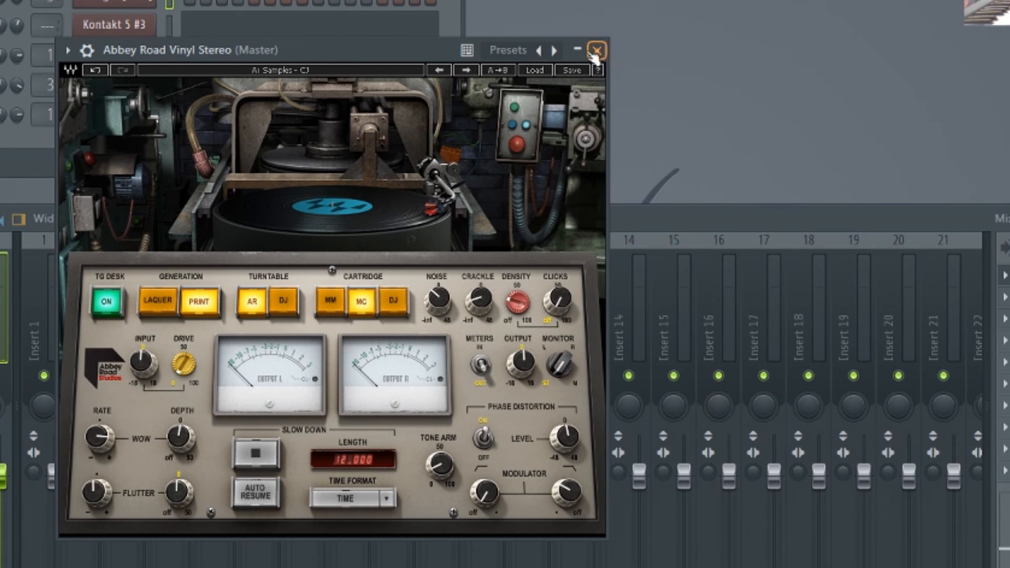
left_click_drag(399, 45, 414, 9)
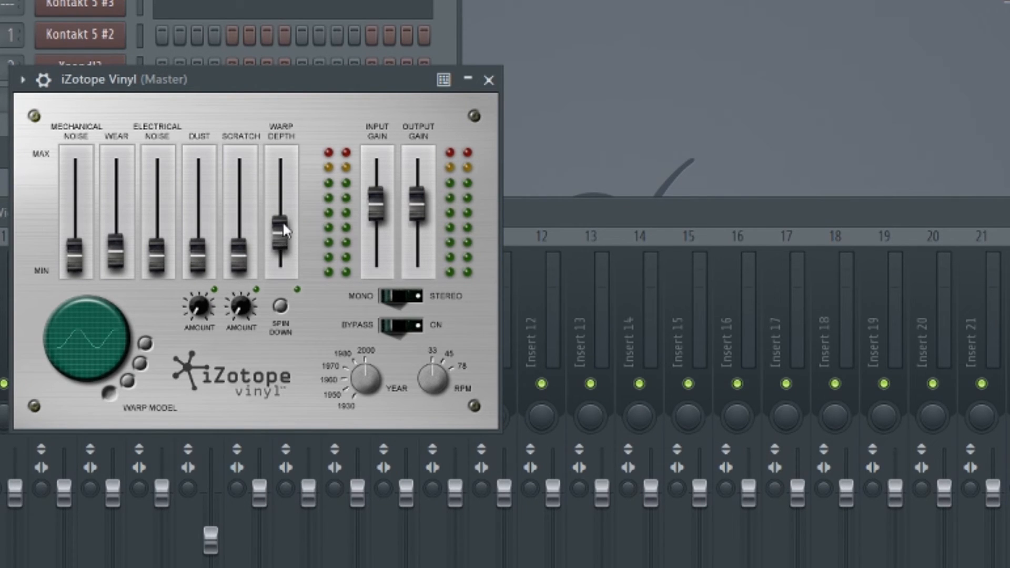
Step: Examine the iZotope Vinyl noise, wear and warp depth settings on the Master track and close the plugin
left_click(315, 2)
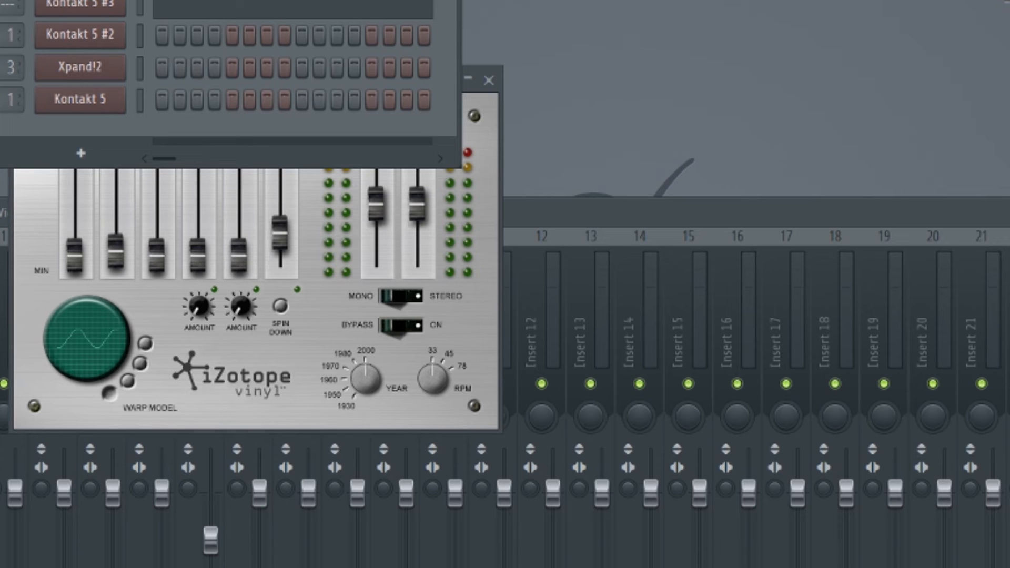
left_click(494, 140)
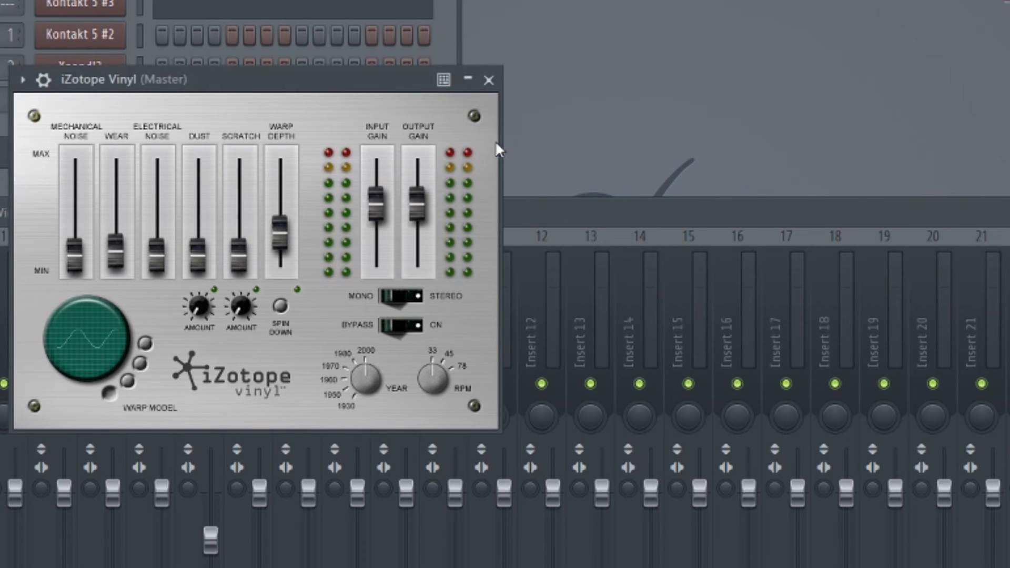
left_click(315, 3)
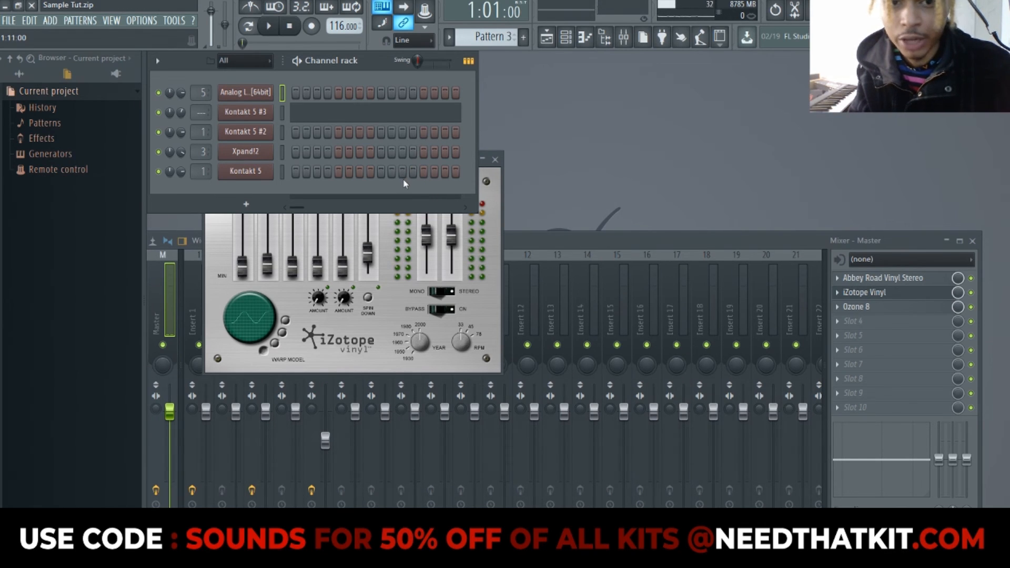
left_click(369, 252)
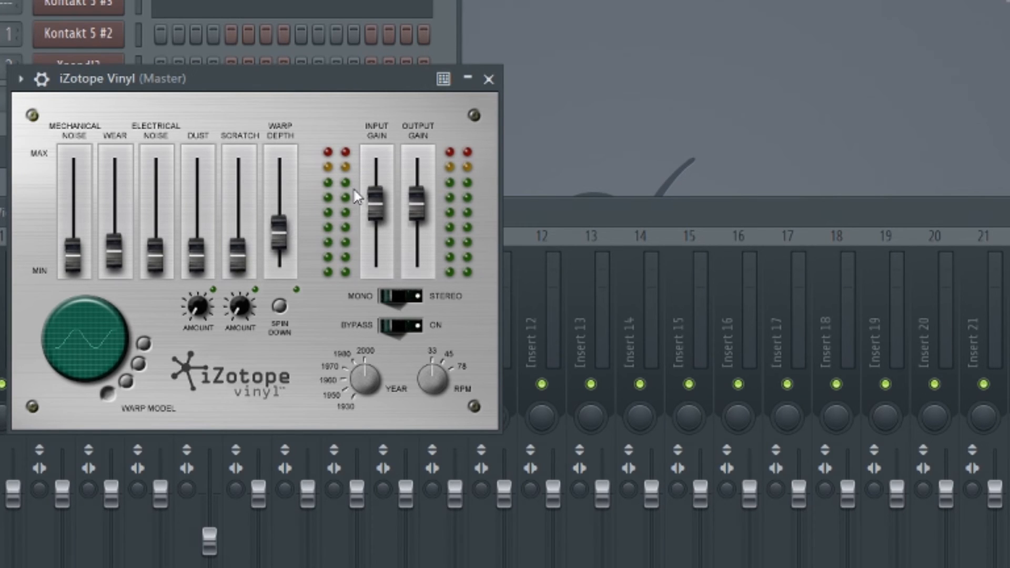
left_click(489, 79)
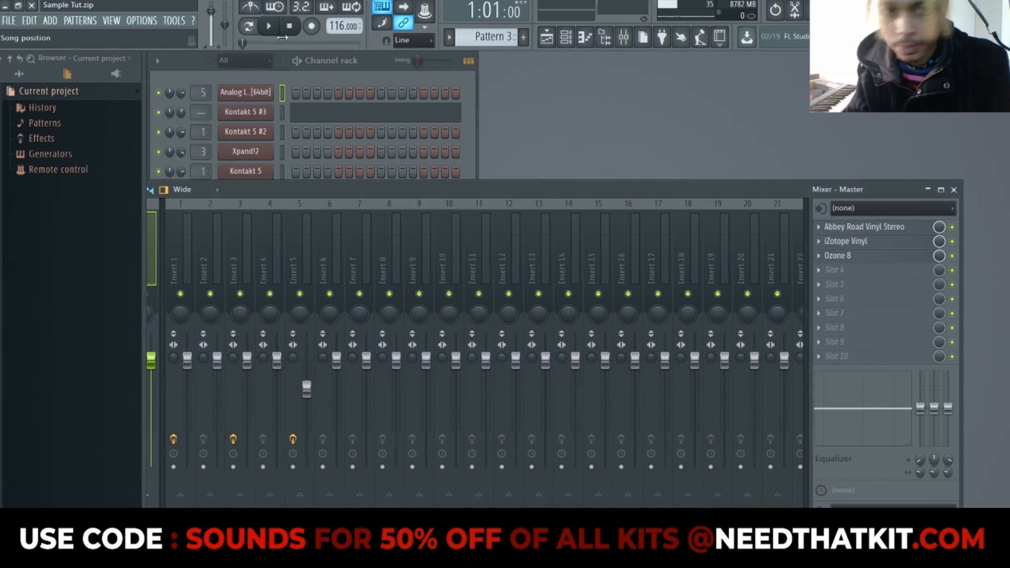
Step: Play the song from the start with the playlist shown, keeping the mixer in front
left_click(269, 26)
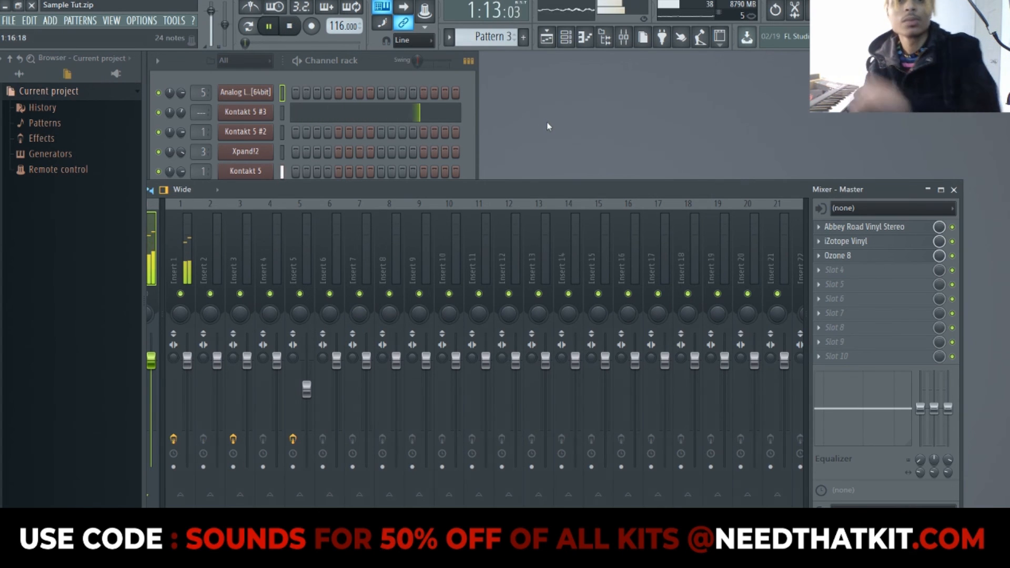
left_click(547, 37)
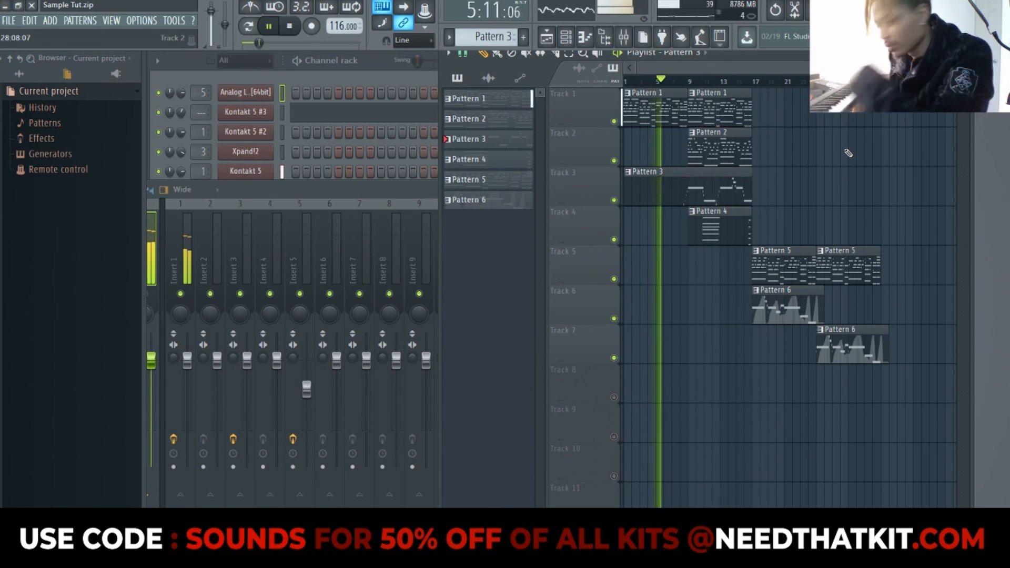
left_click(334, 188)
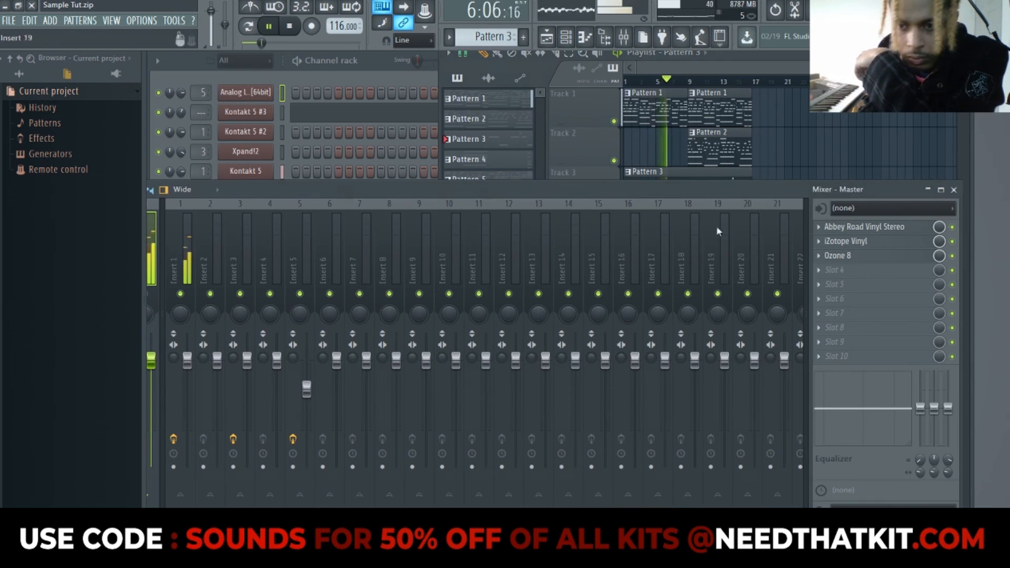
Step: Bypass and re-enable Ozone 8, iZotope Vinyl and Abbey Road Vinyl Stereo on the Master track to compare the sound during playback
left_click(954, 256)
left_click(955, 242)
left_click(953, 228)
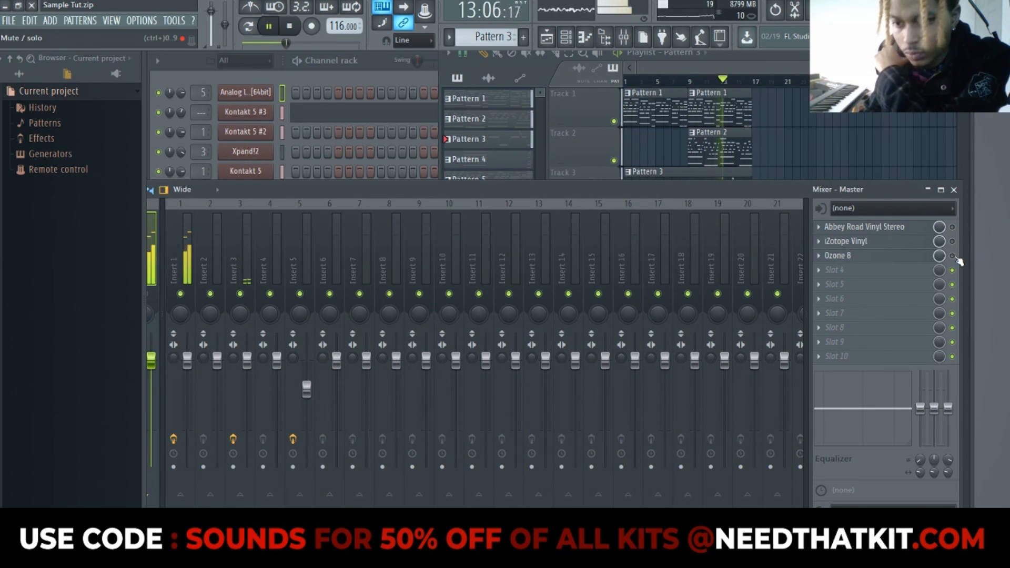
left_click(953, 257)
left_click(953, 242)
left_click(953, 227)
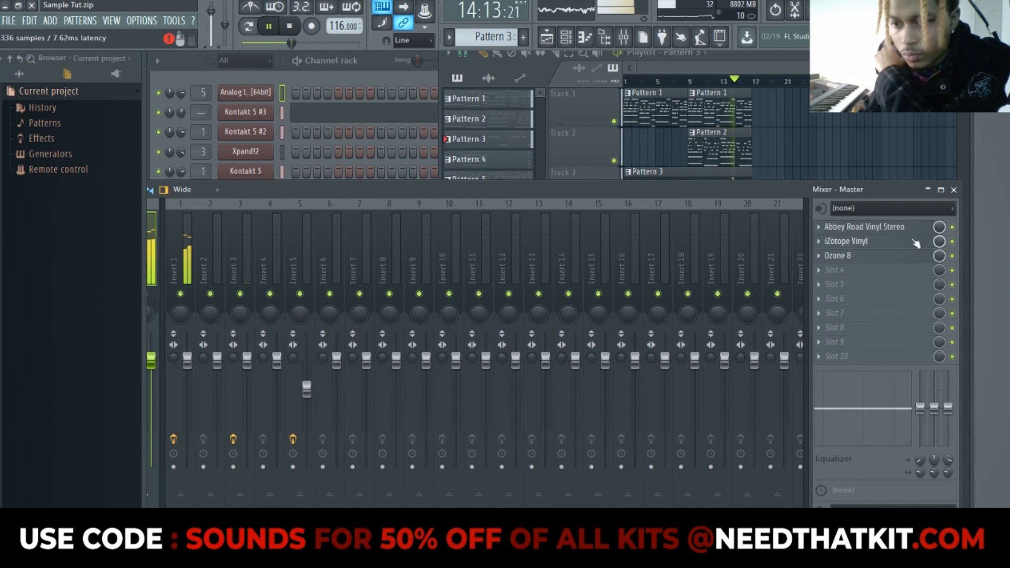
Step: Close the mixer and stop the song playback
left_click(954, 190)
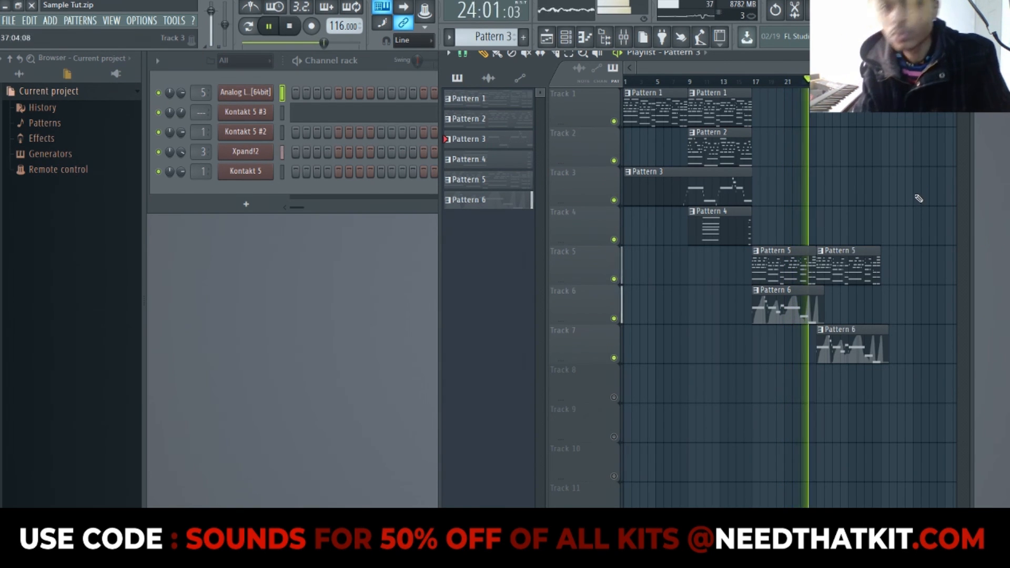
key("space")
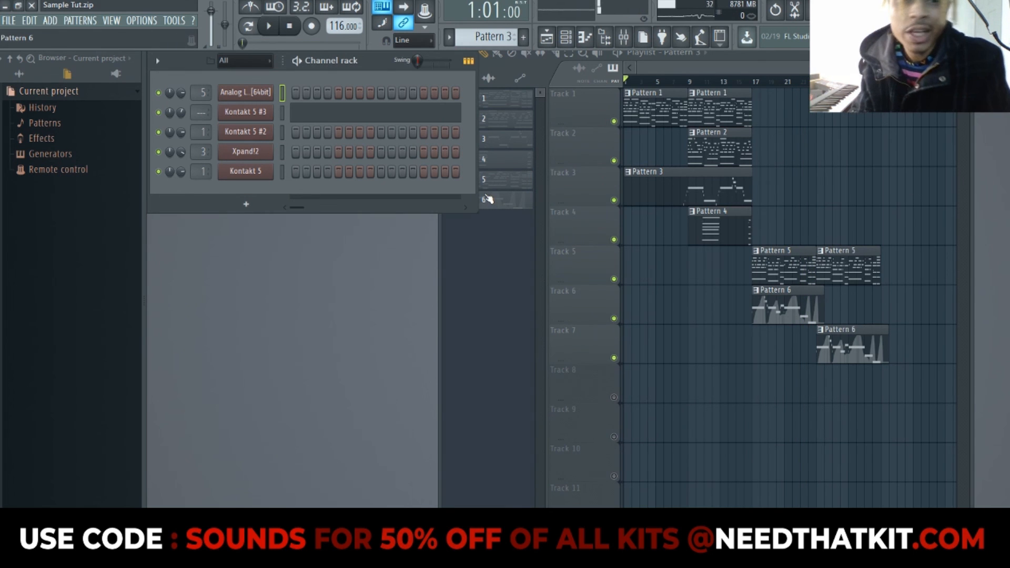